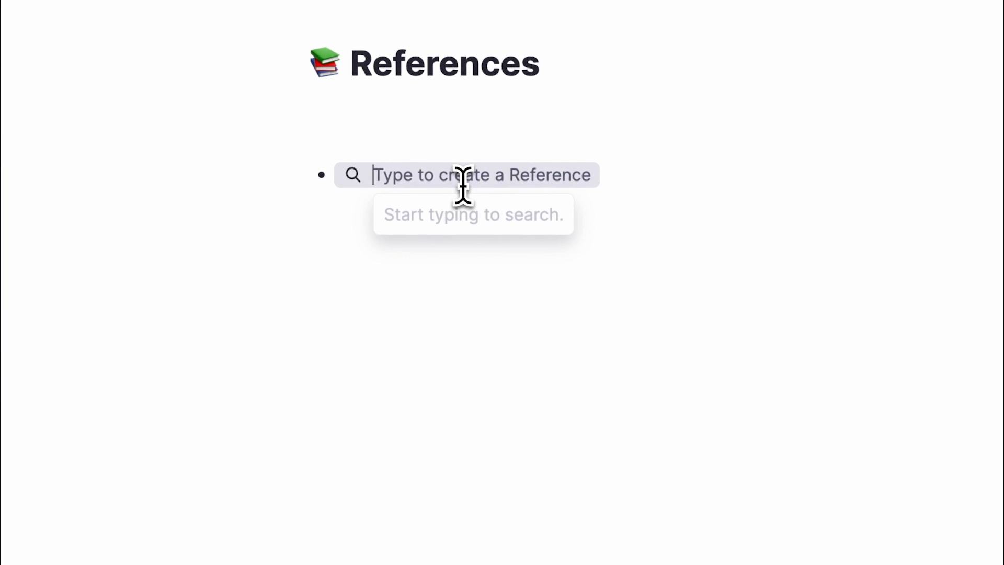
text(Refer)
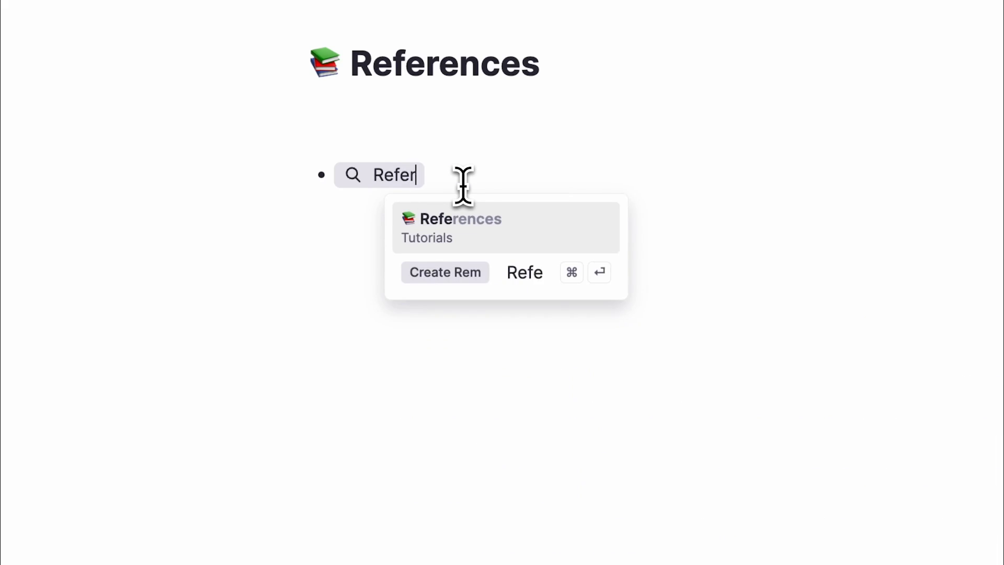
text(ence)
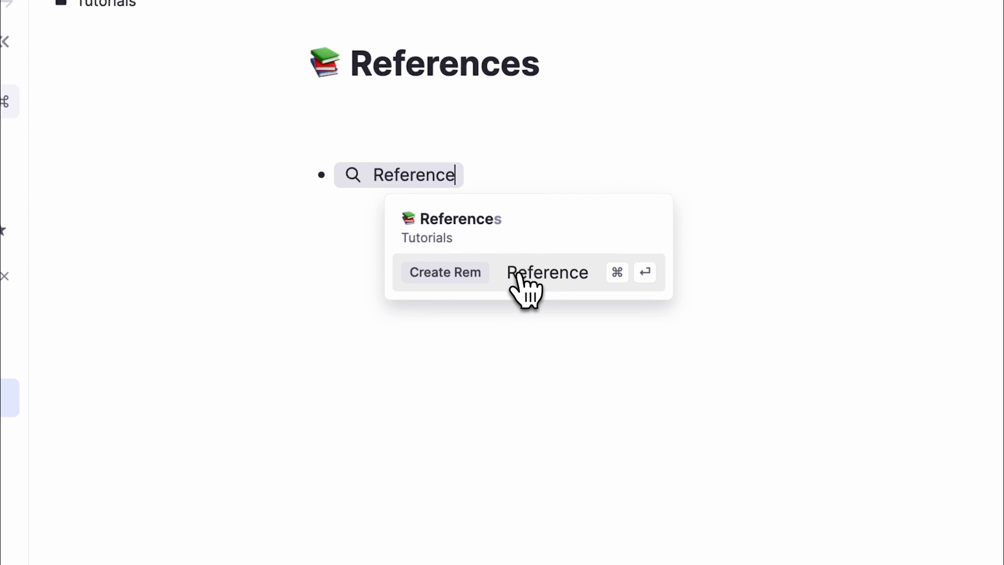
Cancel the unfinished reference search before creating the Cardiology rem
key(Escape)
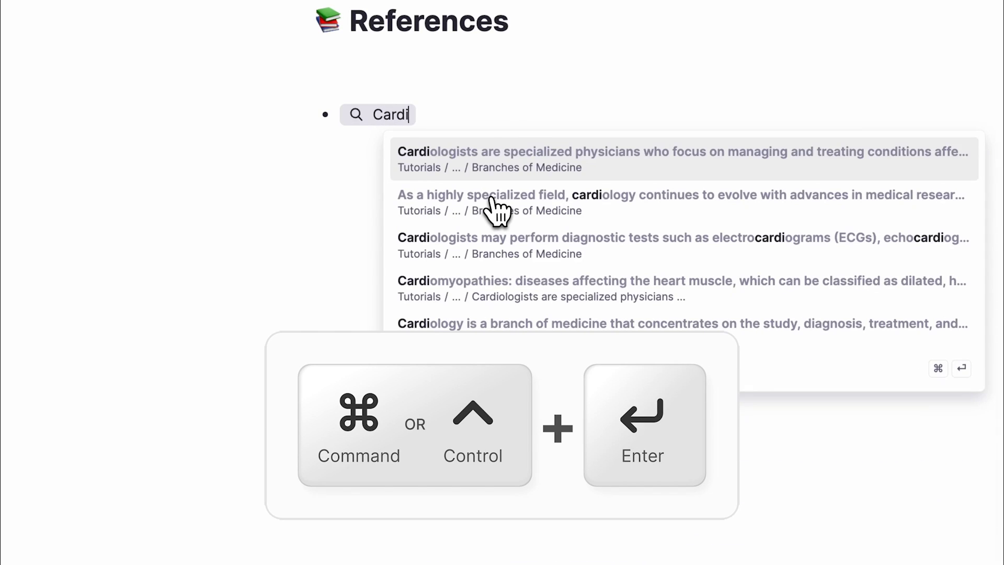
text(ology)
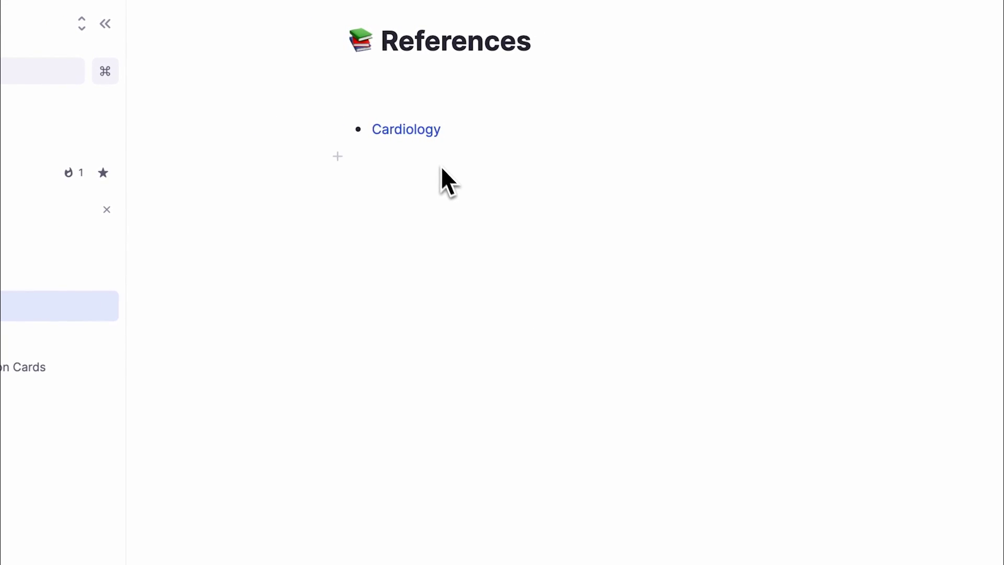
Show the unlinked text mentions of cardiology on the Cardiology page
click(418, 141)
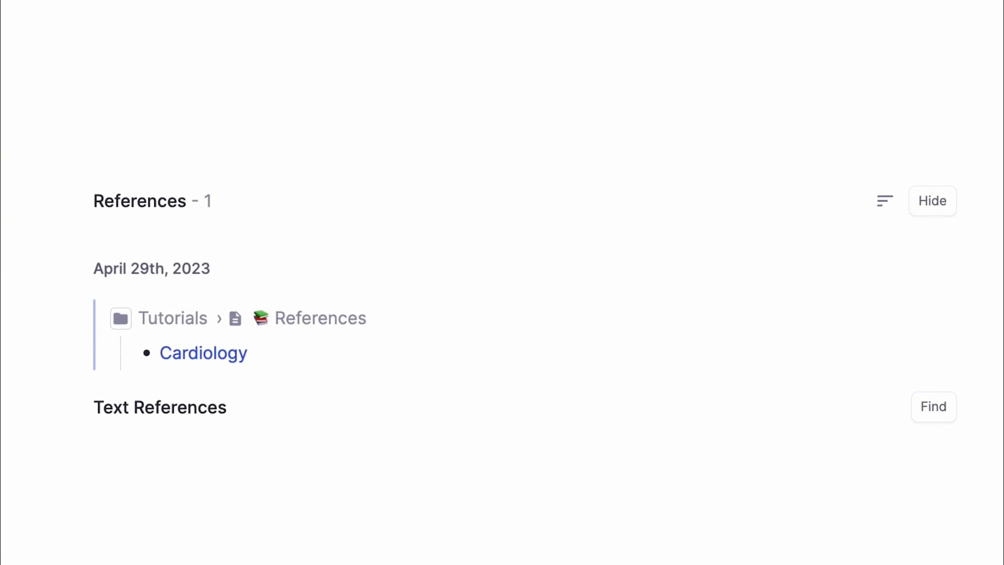
click(932, 406)
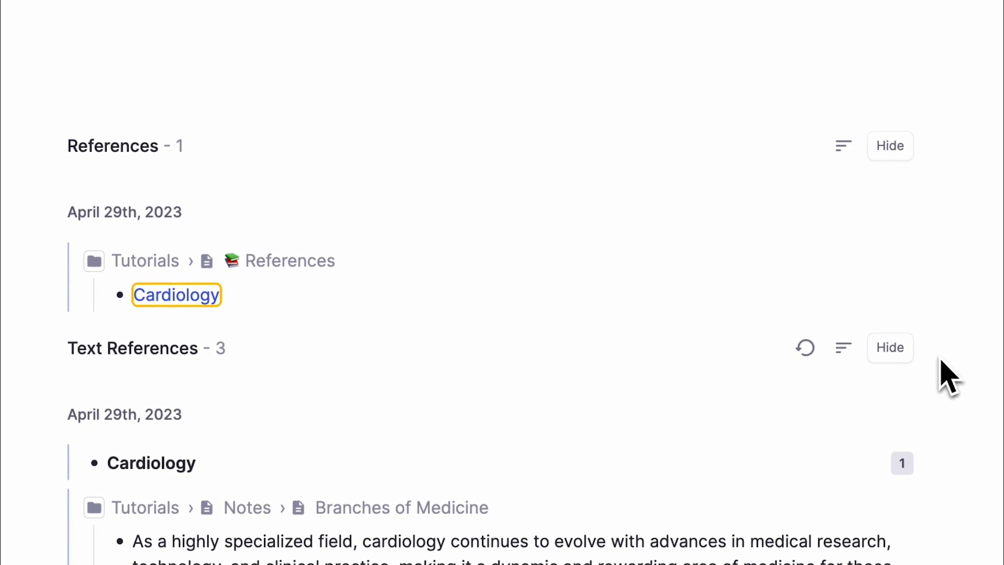
scroll(950, 377, down, 2)
scroll(950, 377, down, 3)
scroll(950, 377, down, 2)
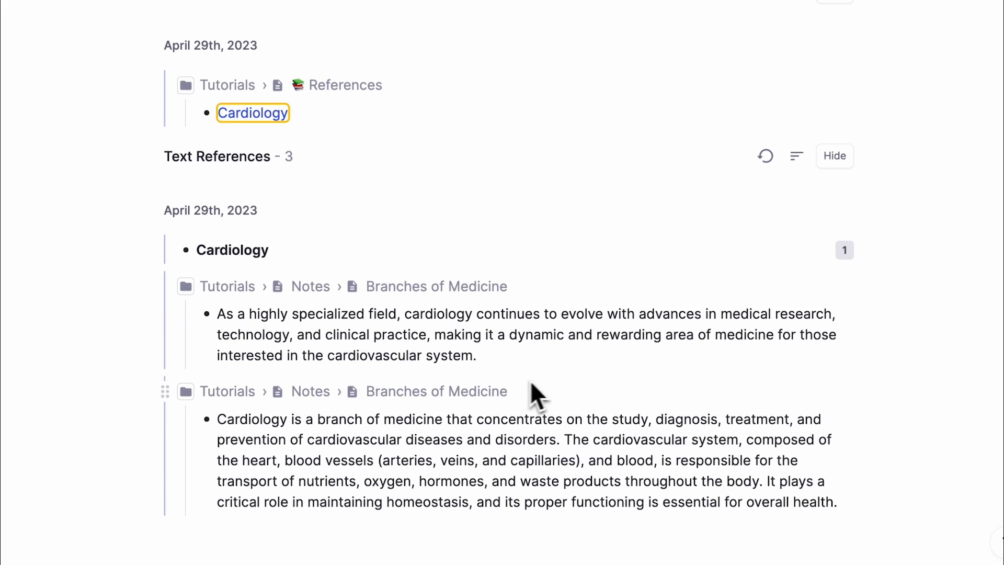
Turn the word Cardiology in the Branches of Medicine mention into a link to Cardiology
drag(396, 424, 451, 417)
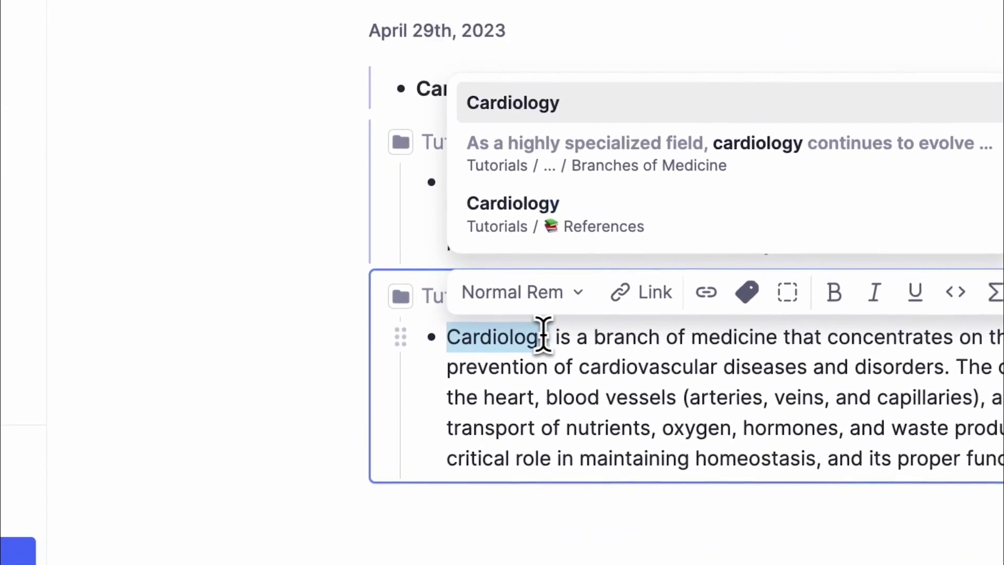
key(bracketleft)
key(bracketleft)
key(Return)
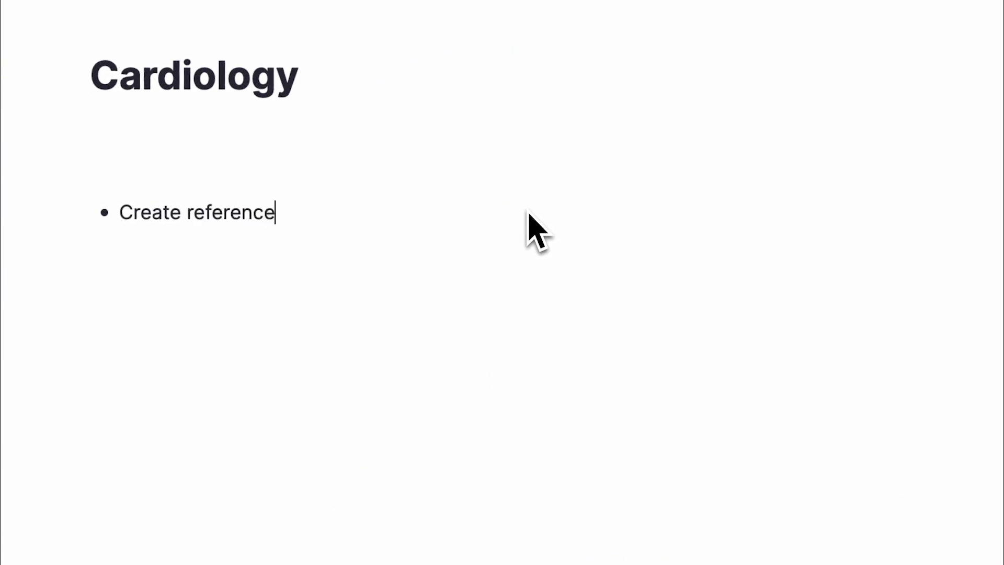
text([[Strok)
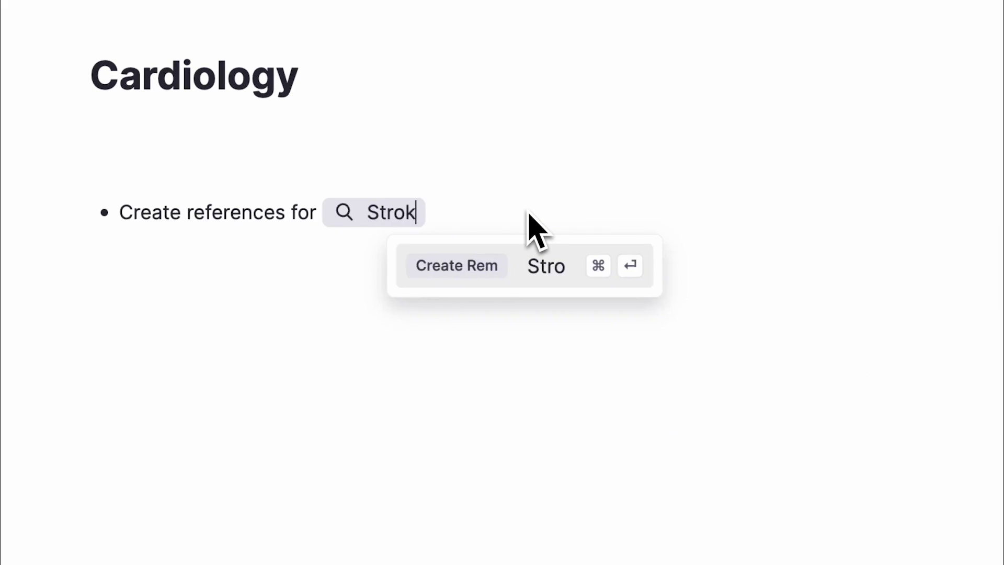
text(e Volume)
Link Stroke Volume and Heart Rate as new rems in the references bullet
key(Return)
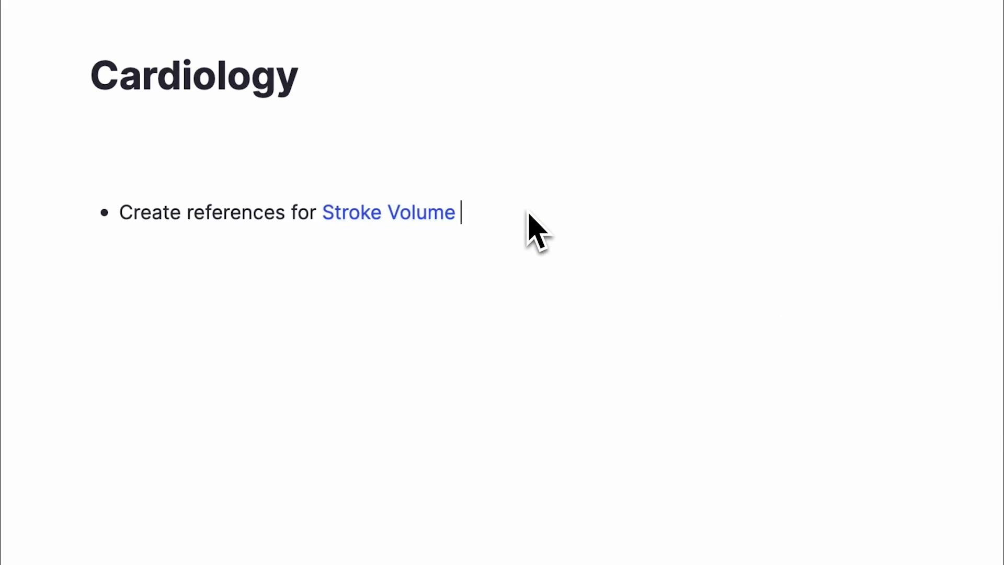
text([[Heart Rate)
key(Return)
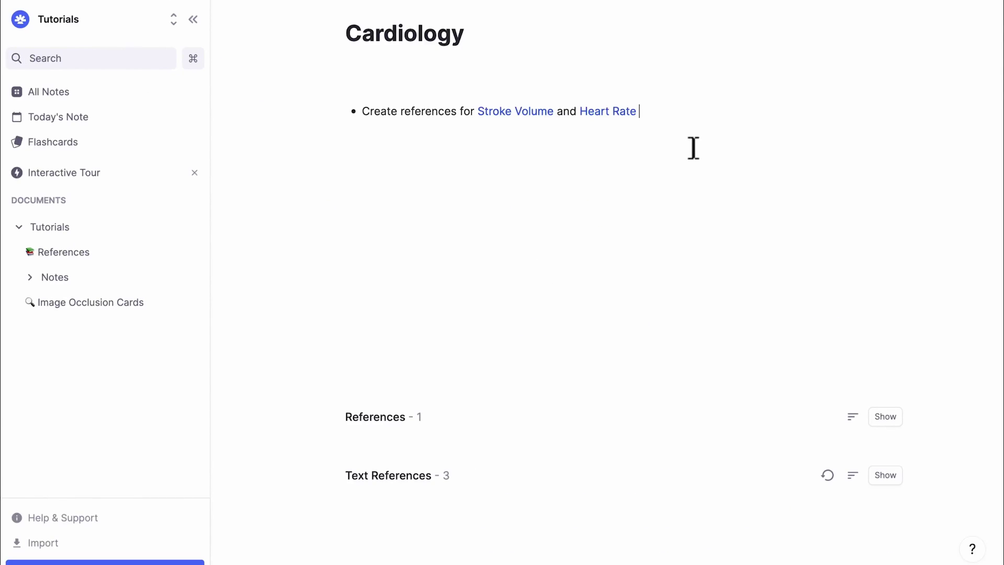
text(#)
text(AN)
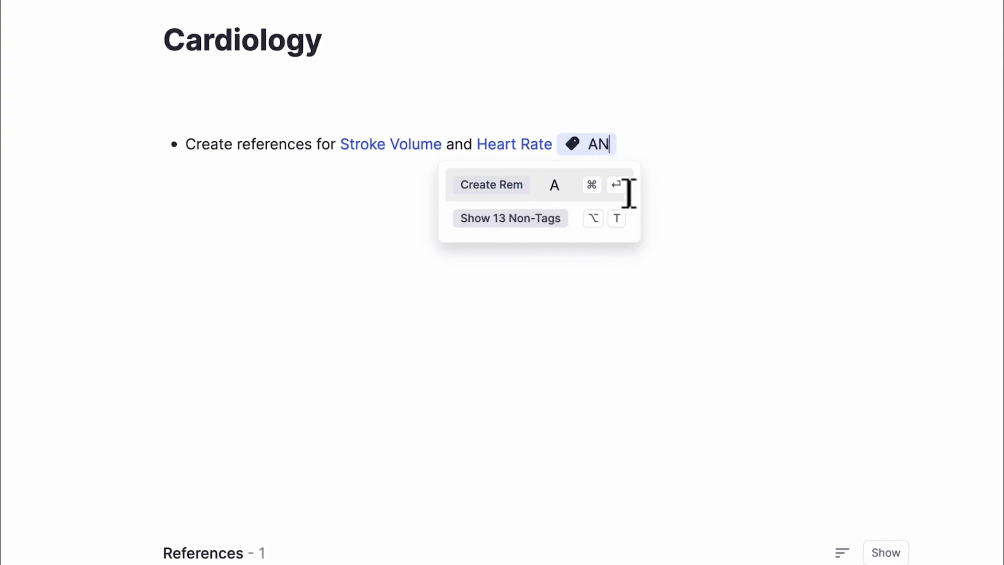
text(ATOMY101)
Add the ANATOMY101 tag and embed a Branches of Medicine portal below the bullet
key(Return)
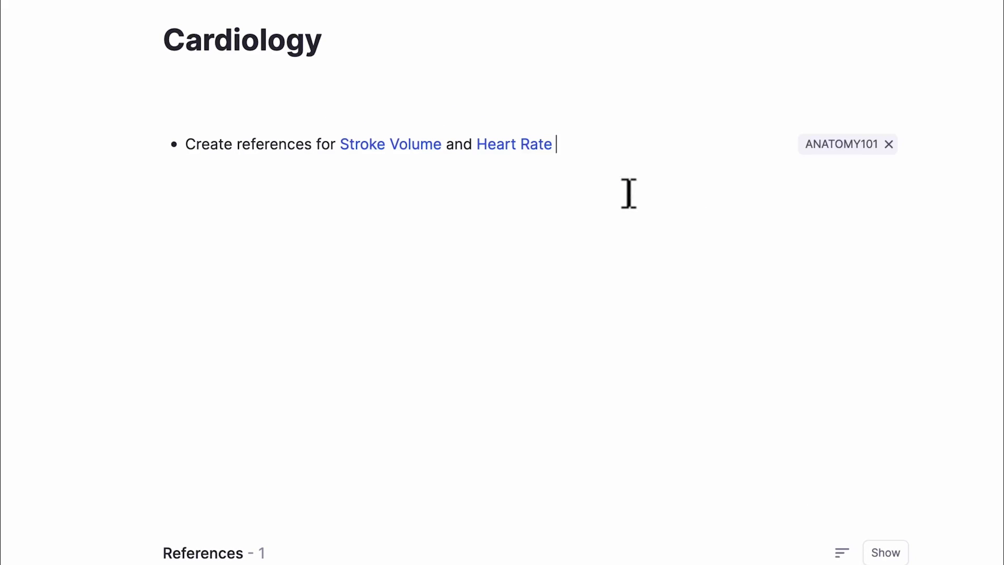
key(Return)
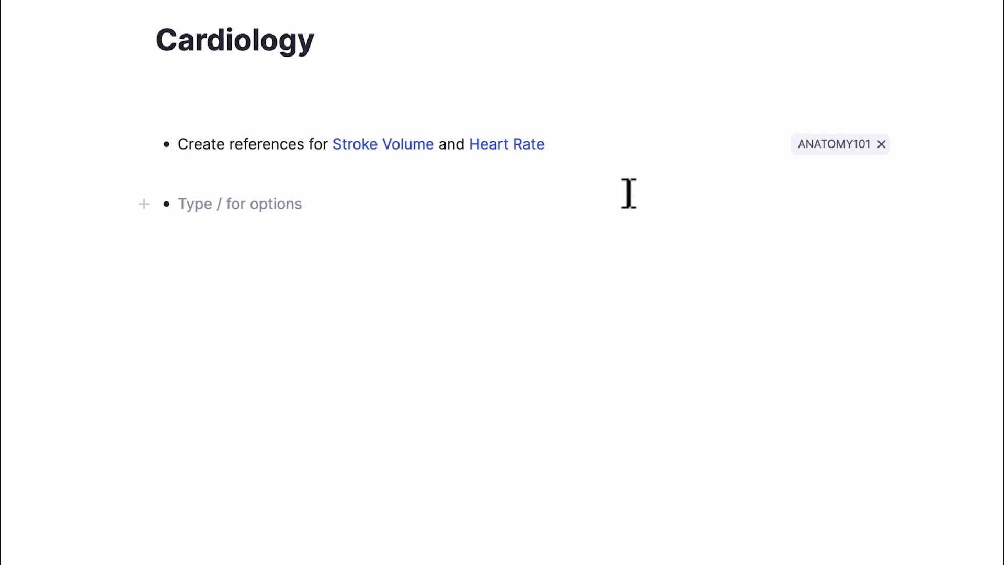
text(()
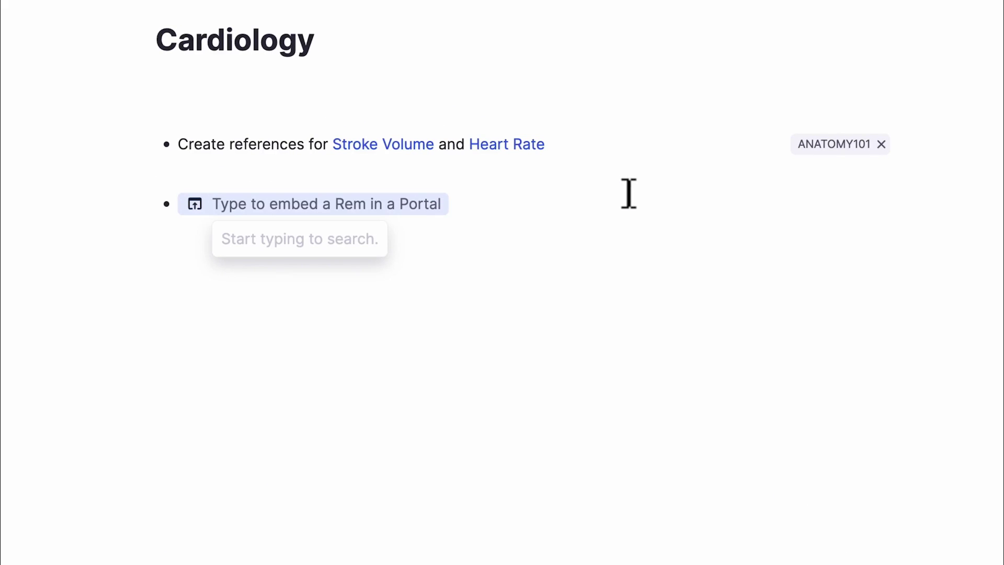
text(Branches of Medicine)
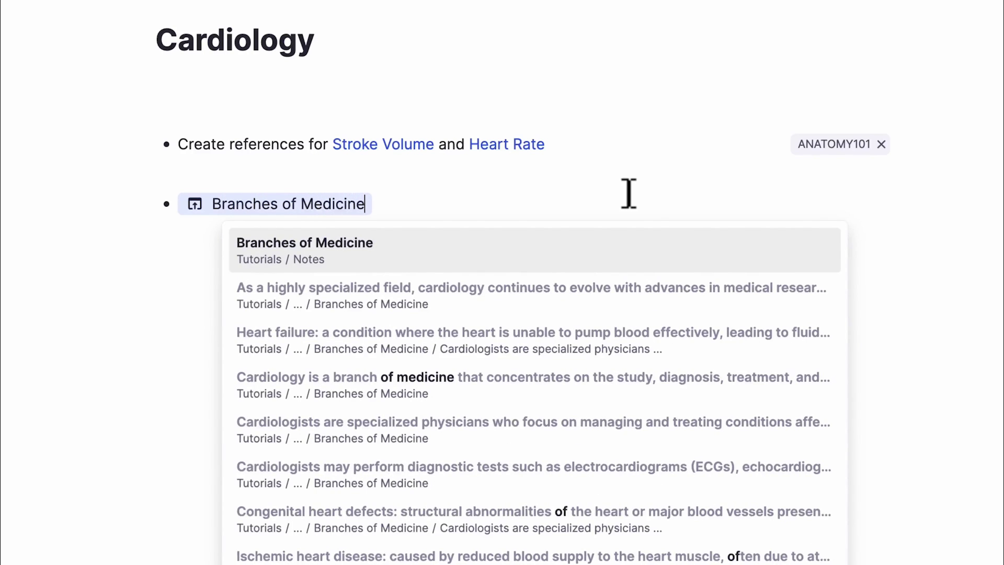
key(Return)
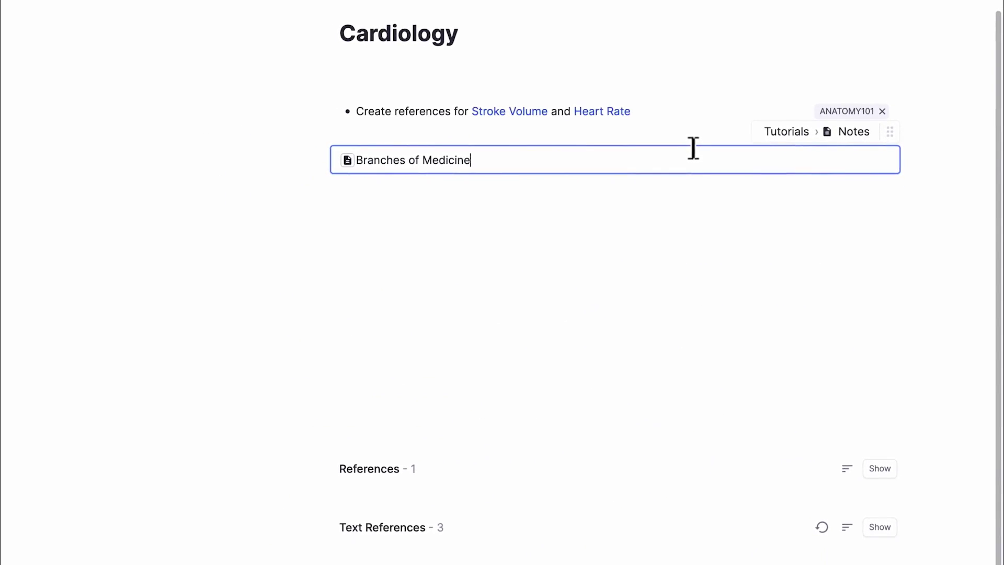